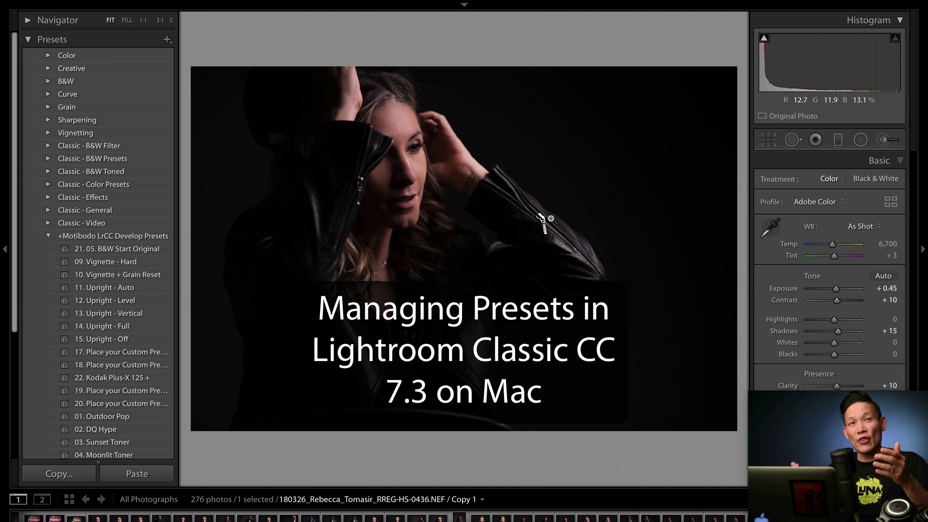
# - Switch with Cmd+Tab from the presets article toward Lightroom Classic
pyautogui.press('super+Tab')
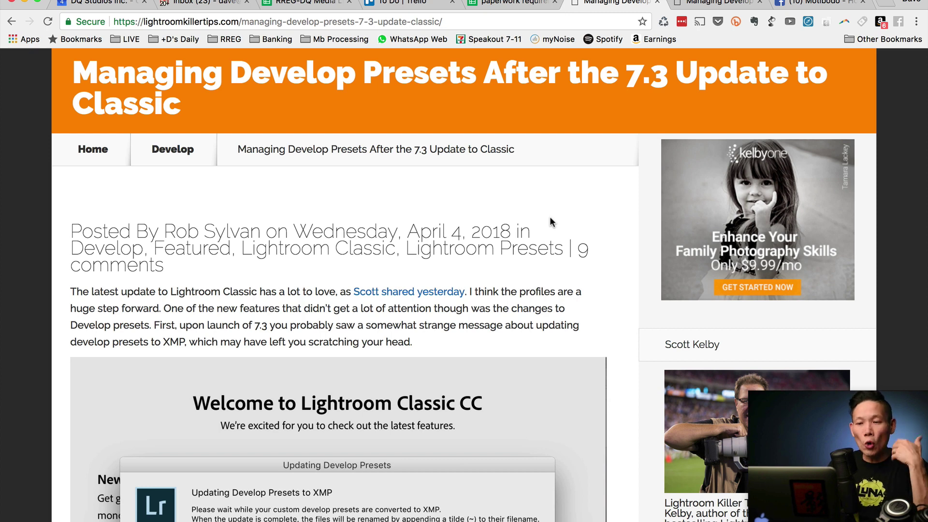
pyautogui.scroll(-4, 551, 221)
pyautogui.scroll(-4, 550, 221)
pyautogui.scroll(-2, 550, 221)
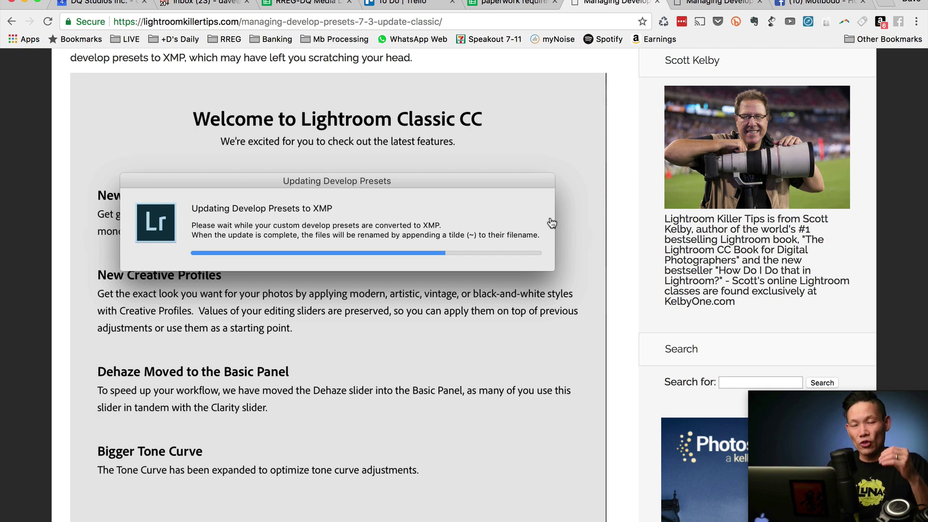
pyautogui.press('super+Tab')
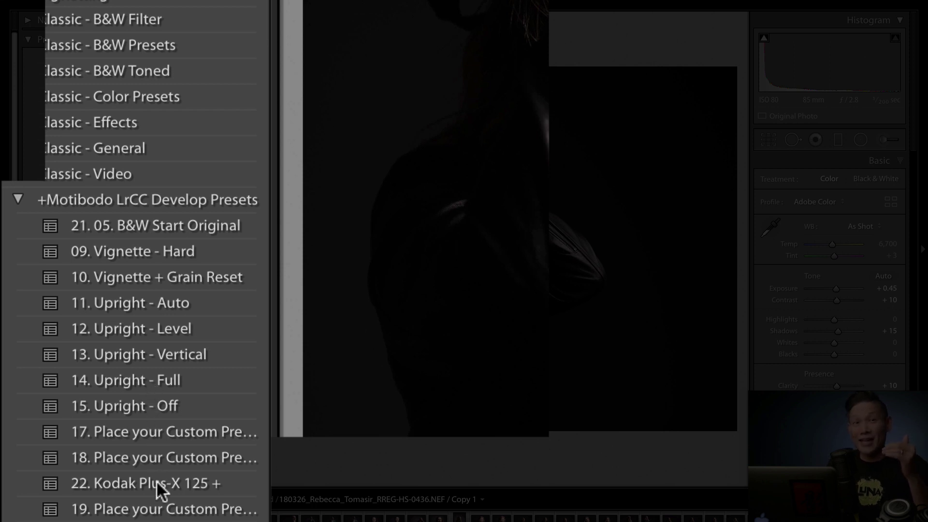
pyautogui.press('super+Tab')
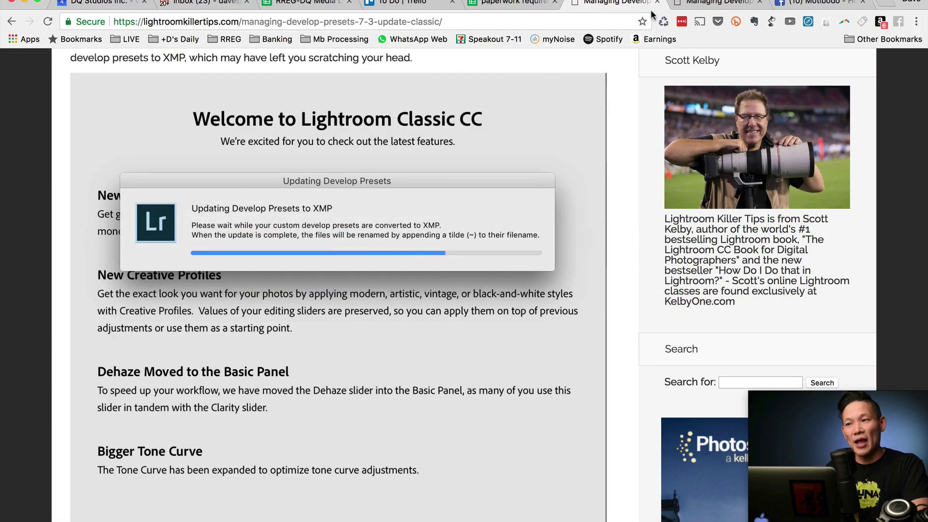
# - Show the second 'Managing Develop Presets' tab's Favorites section, then switch back to Lightroom Classic
pyautogui.click(690, 5)
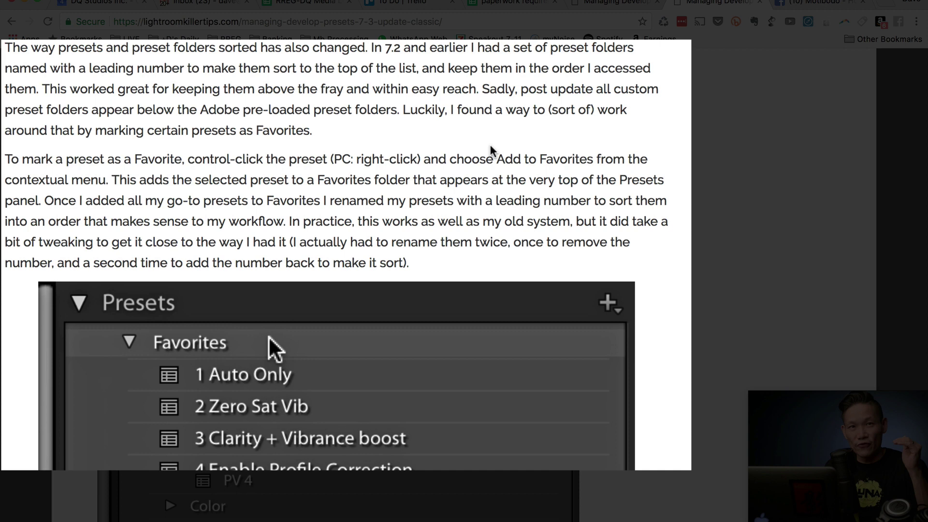
pyautogui.press('super+Tab')
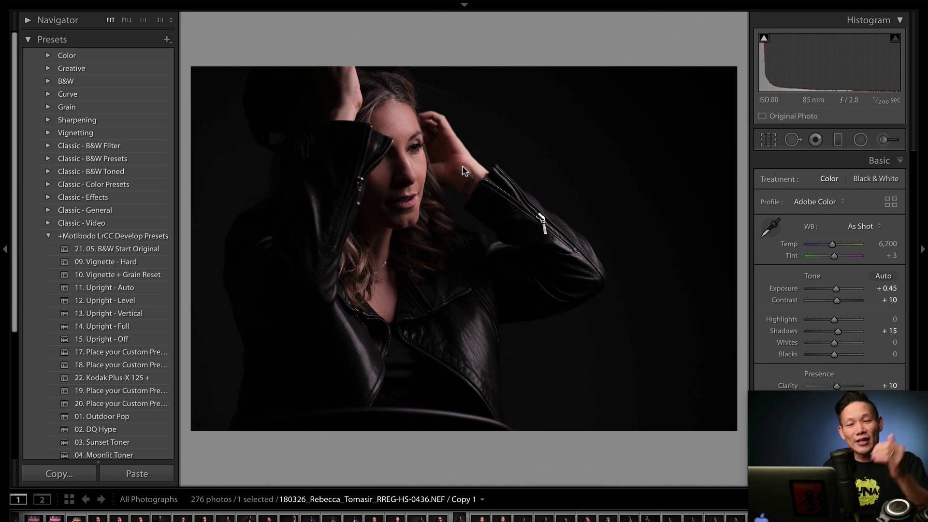
pyautogui.scroll(-1, 109, 380)
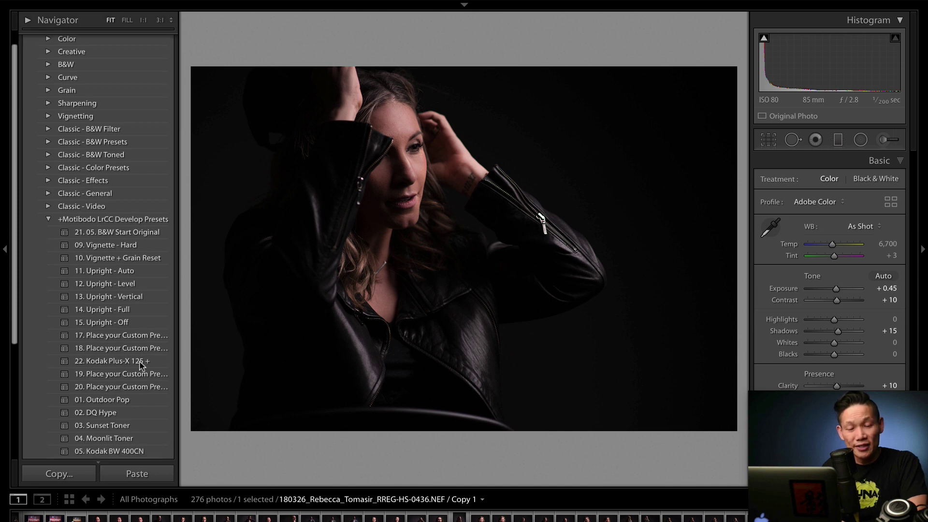
pyautogui.scroll(-1, 140, 361)
# - Add Motibodo presets 20, 19, 18 and 17 to Favorites from their context menus
pyautogui.rightClick(121, 364)
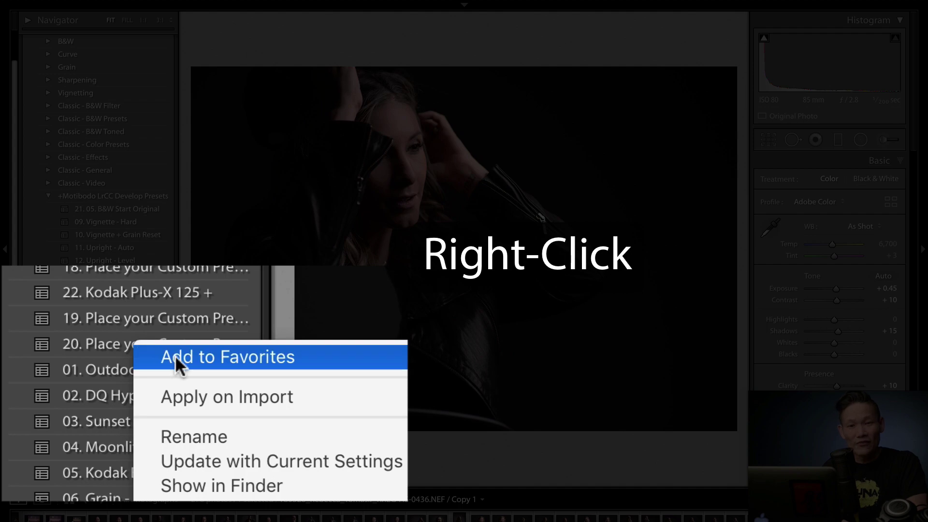
pyautogui.click(175, 356)
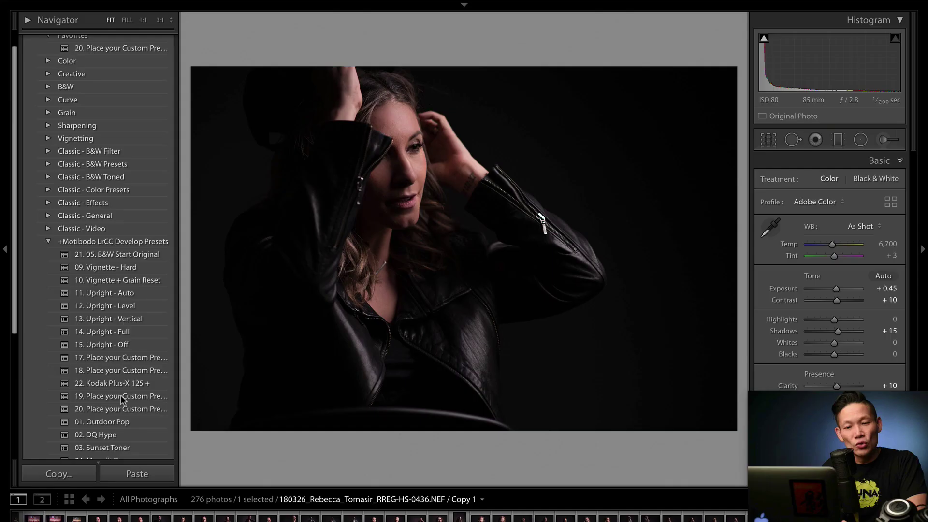
pyautogui.rightClick(134, 402)
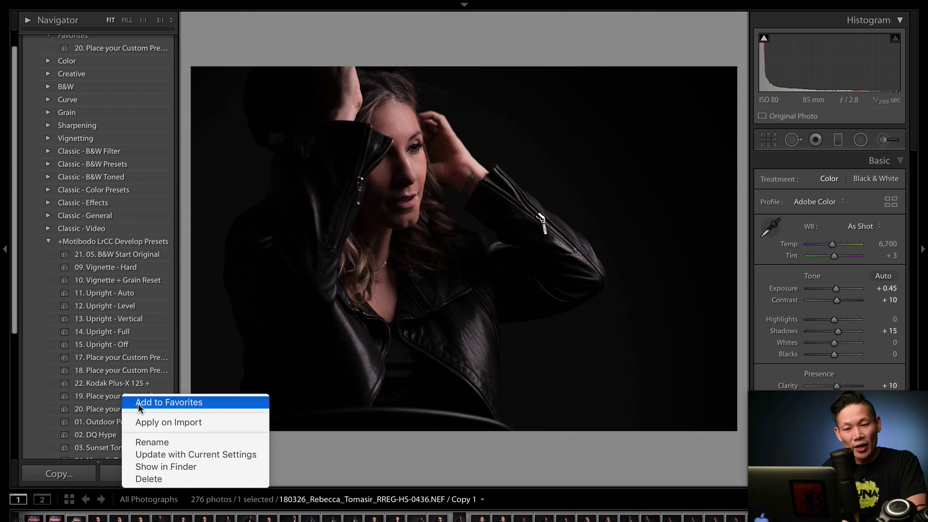
pyautogui.click(138, 403)
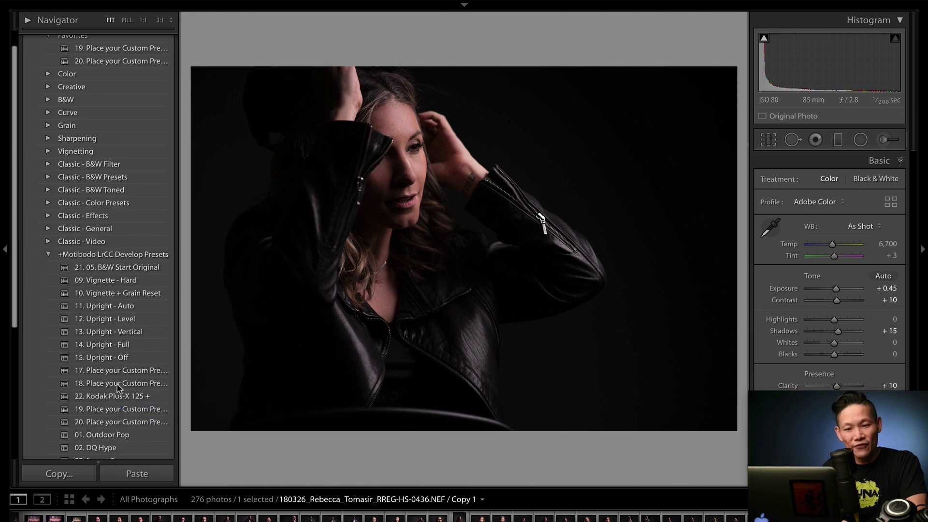
pyautogui.rightClick(119, 387)
pyautogui.click(145, 392)
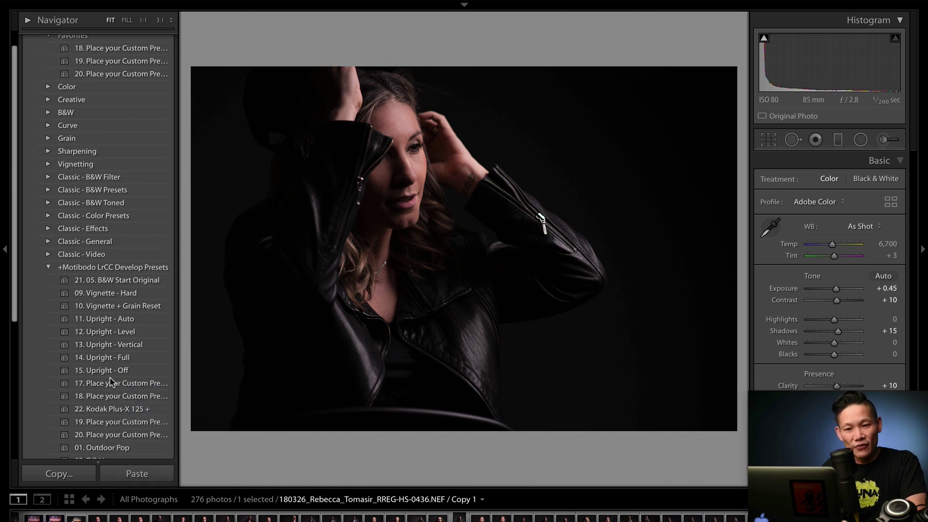
pyautogui.rightClick(113, 386)
pyautogui.click(137, 391)
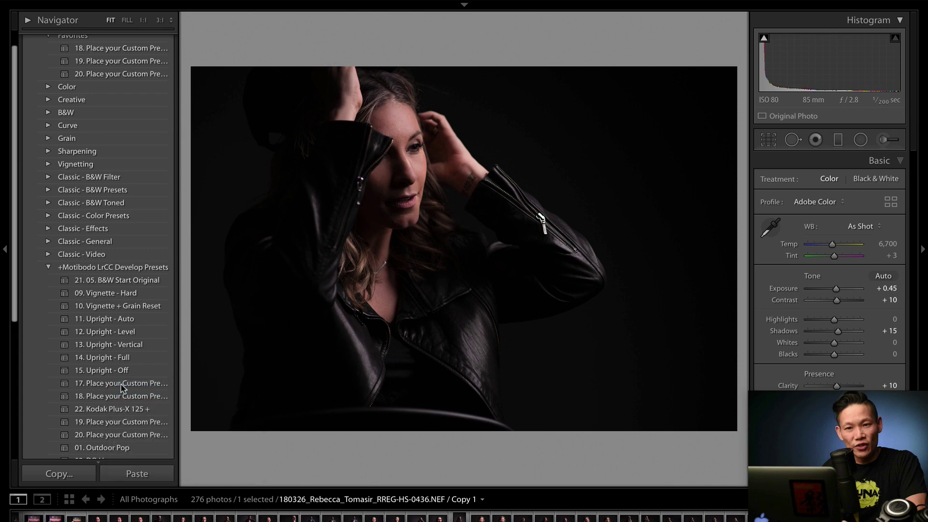
pyautogui.scroll(-2, 121, 388)
pyautogui.scroll(-3, 120, 392)
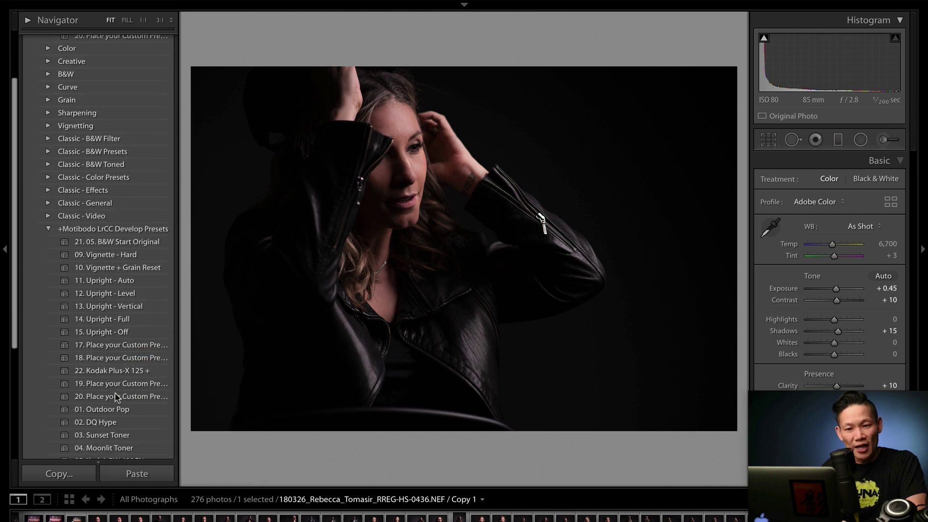
pyautogui.scroll(-2, 117, 395)
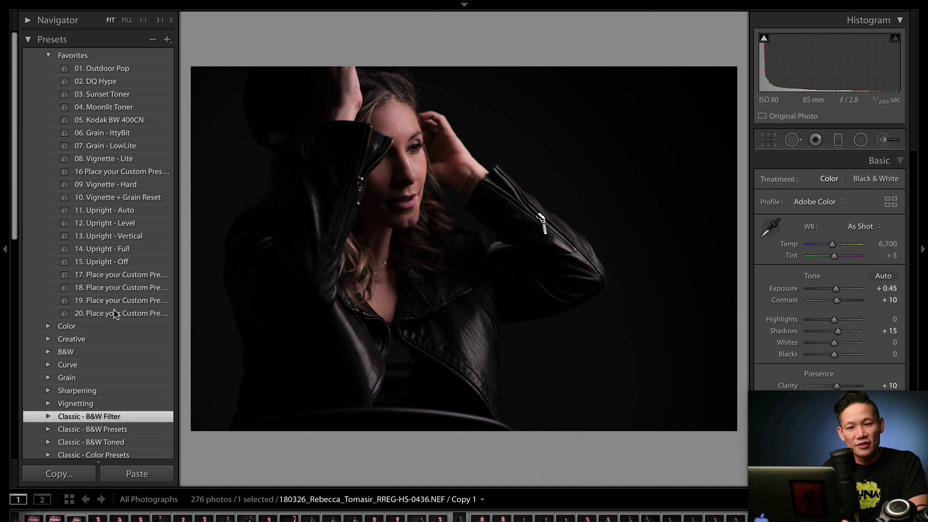
# - Remove the leading '16' from favorite preset 16's name
pyautogui.click(119, 172)
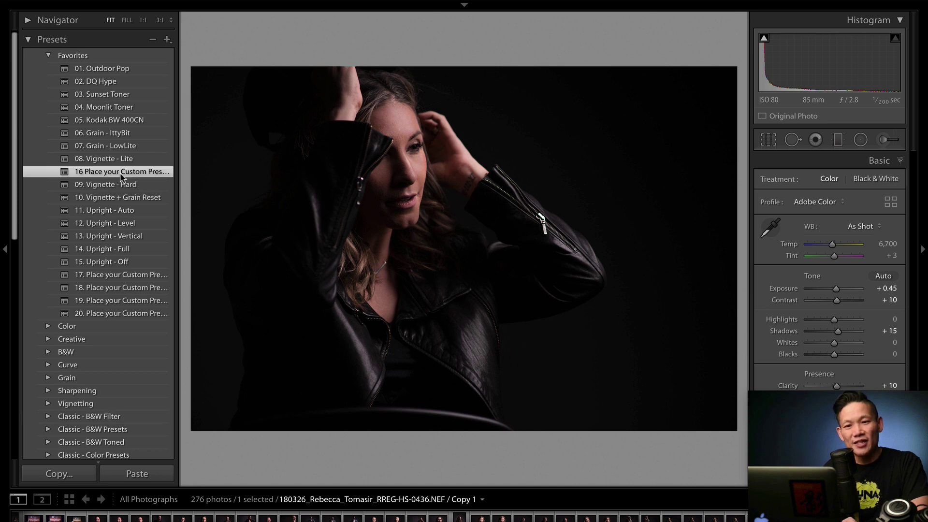
pyautogui.rightClick(119, 173)
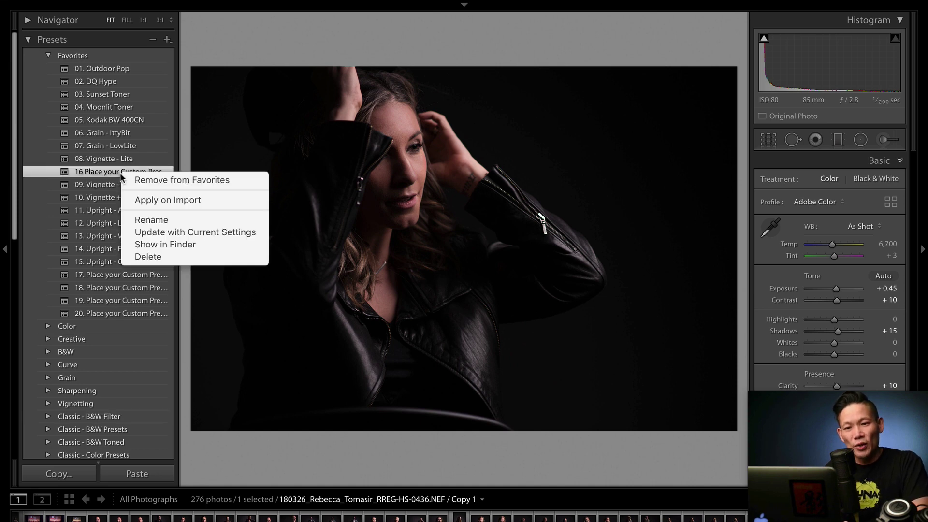
pyautogui.click(151, 220)
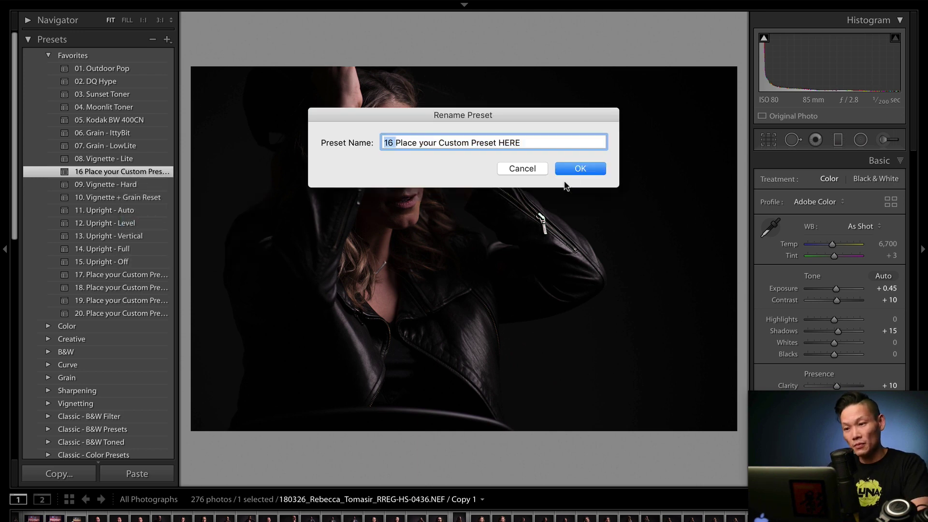
pyautogui.click(581, 169)
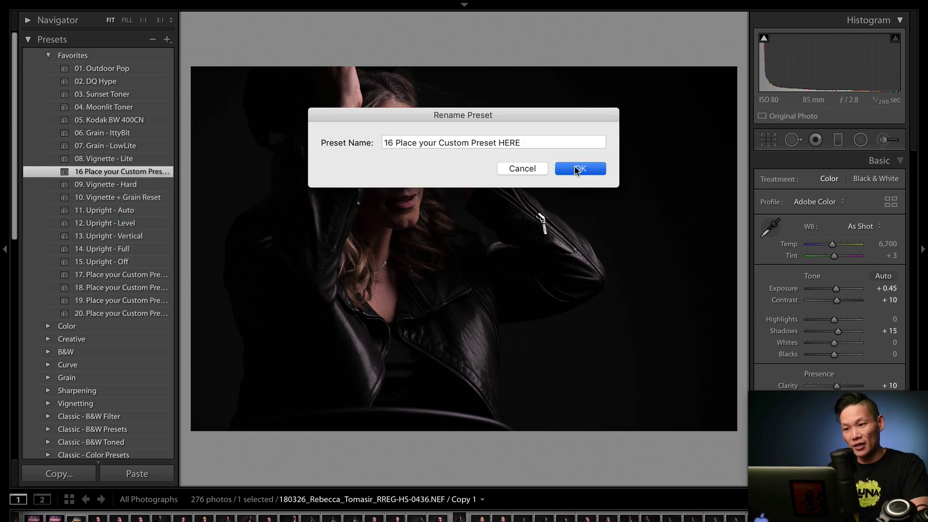
pyautogui.rightClick(116, 174)
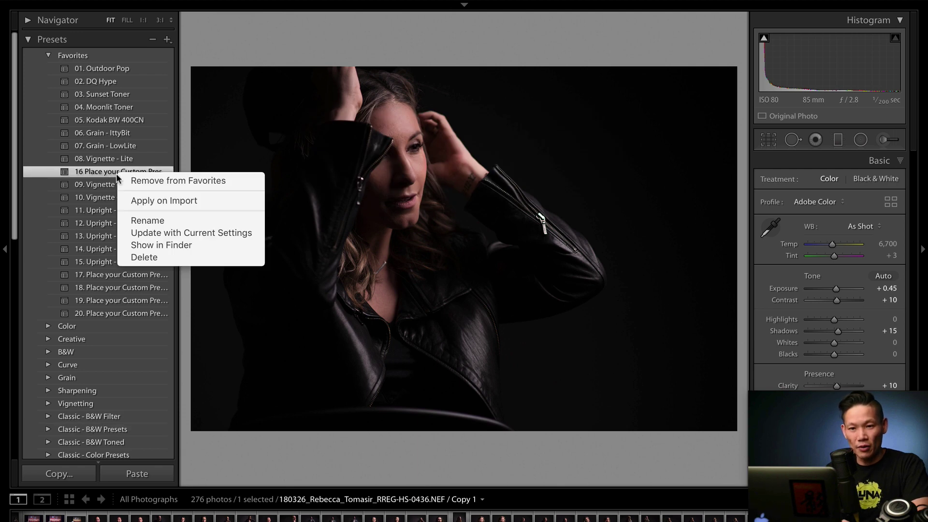
pyautogui.click(147, 218)
pyautogui.press('Left')
pyautogui.hotkey('shift', 'Right')
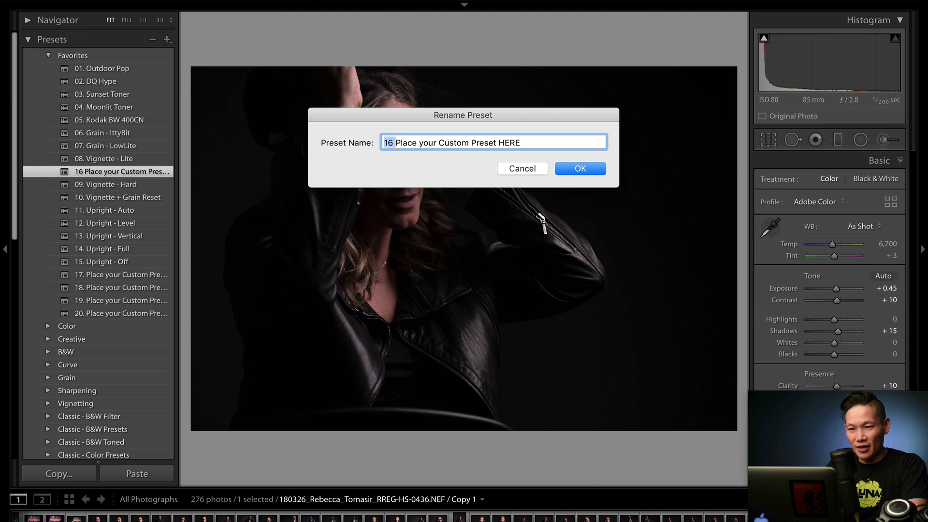
pyautogui.press('BackSpace')
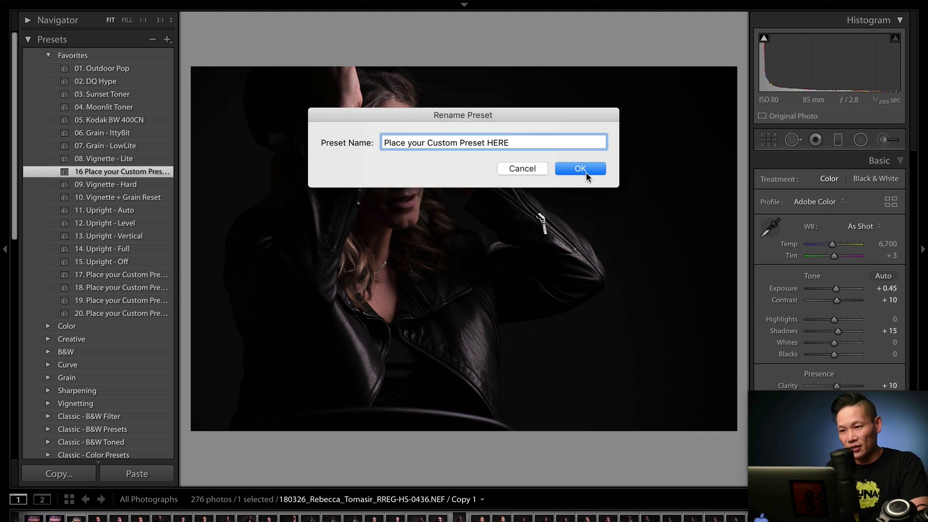
pyautogui.click(580, 169)
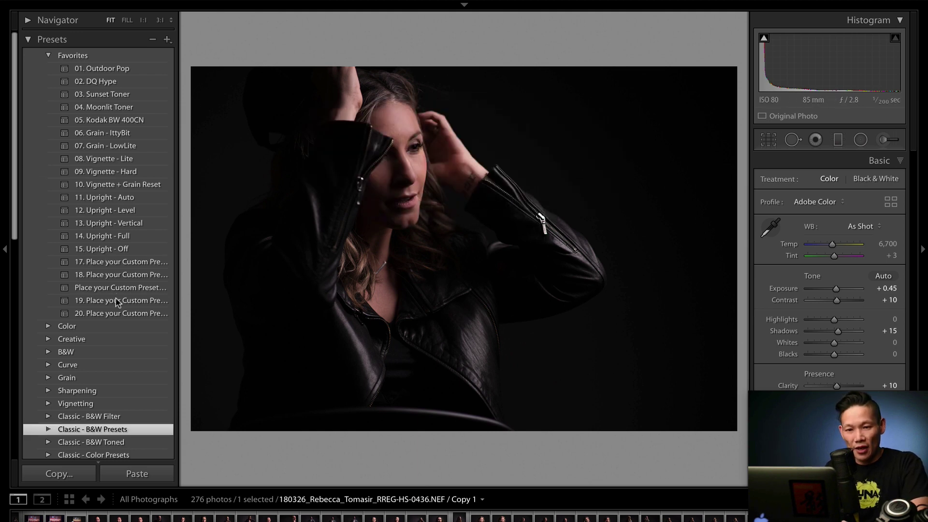
# - Rename the unnumbered preset to '16. Place your Custom Preset HERE'
pyautogui.rightClick(119, 288)
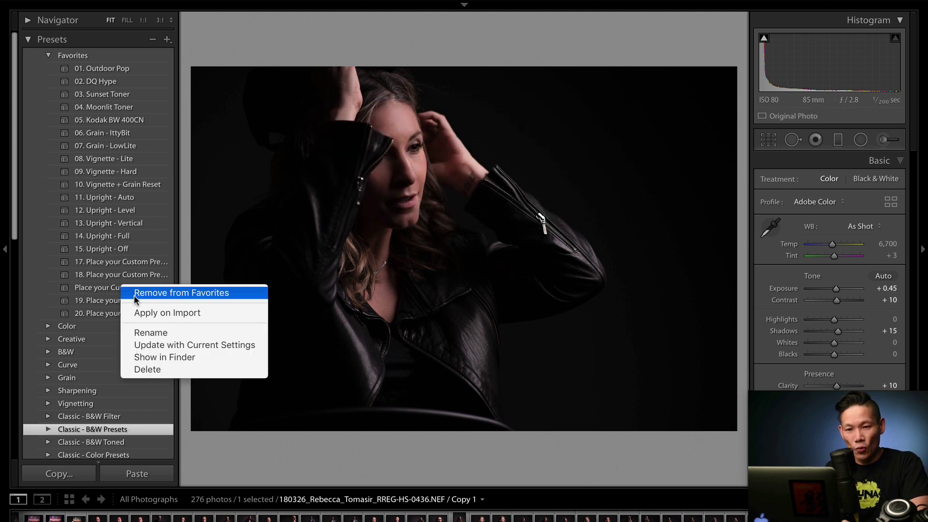
pyautogui.click(150, 333)
pyautogui.press('Home')
pyautogui.write('16')
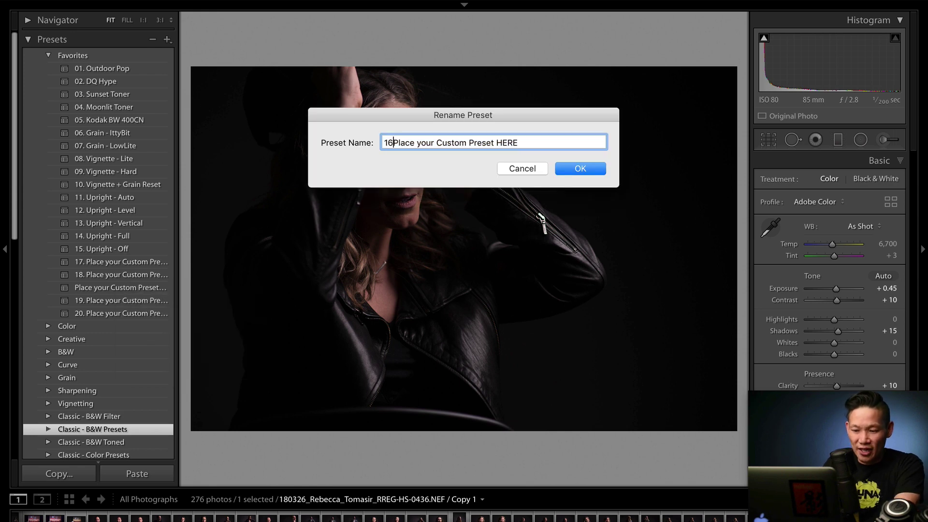
pyautogui.write('.')
pyautogui.press('Return')
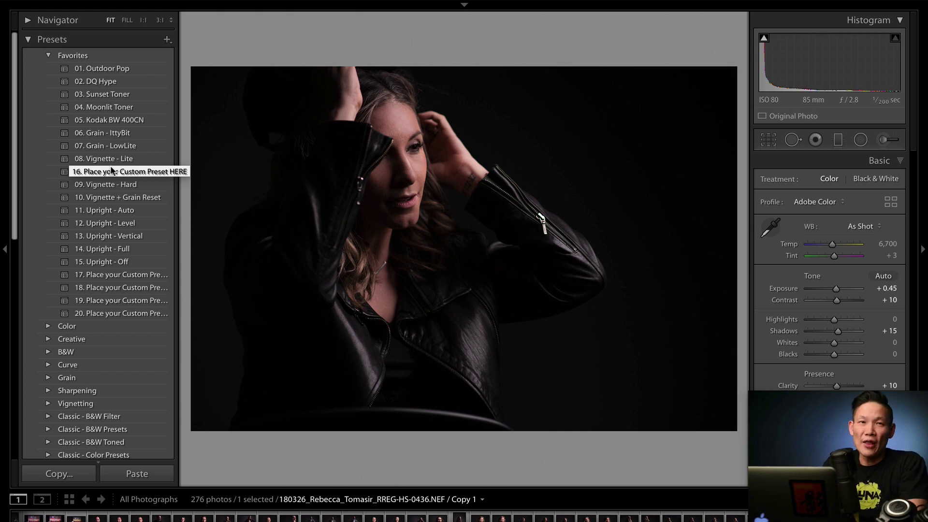
pyautogui.press('super+Tab')
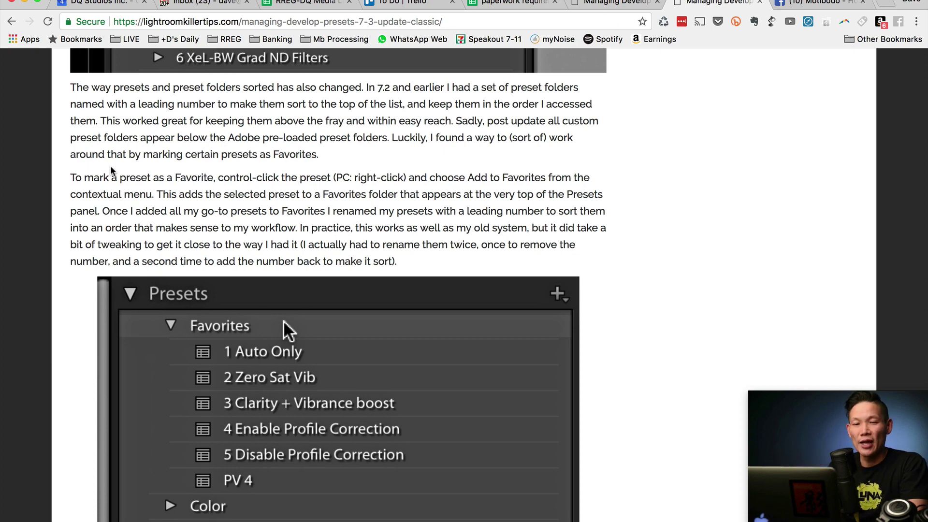
pyautogui.scroll(-5, 110, 166)
pyautogui.scroll(-5, 110, 165)
pyautogui.scroll(-5, 110, 165)
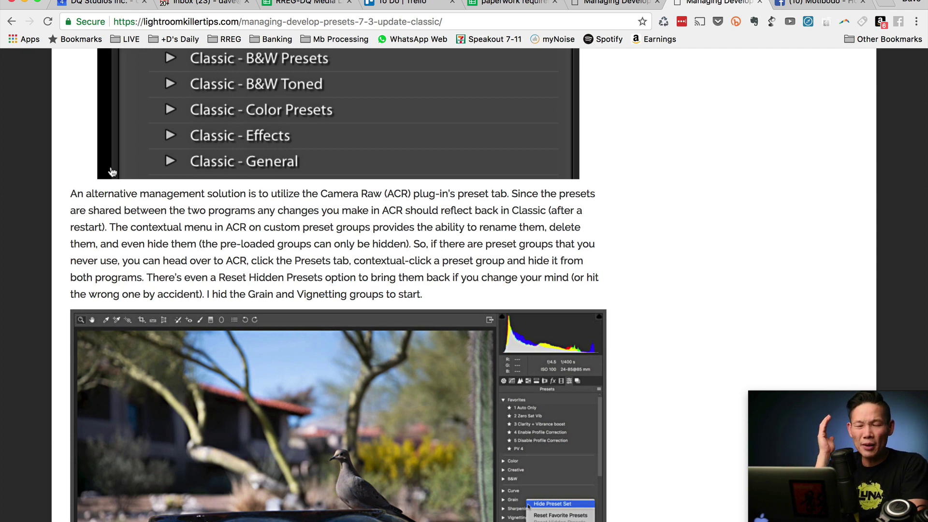
pyautogui.press('super+Tab')
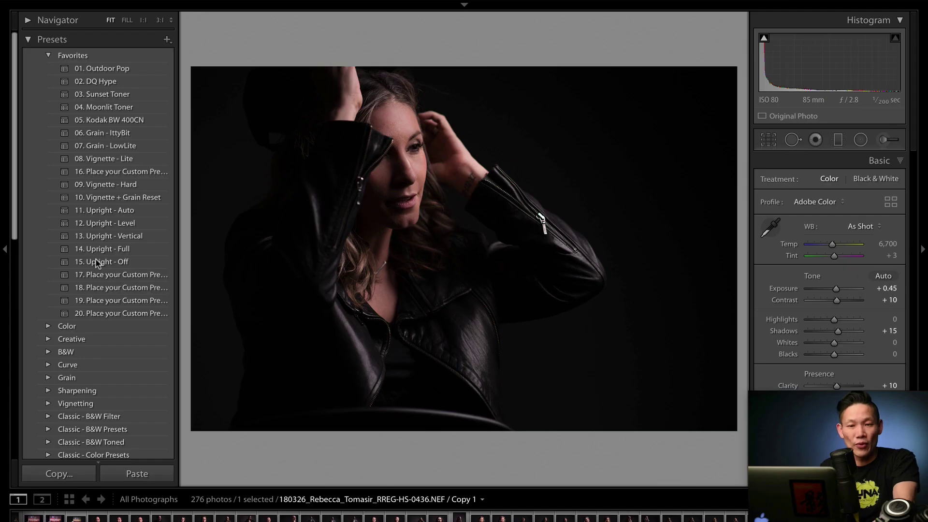
pyautogui.press('F1')
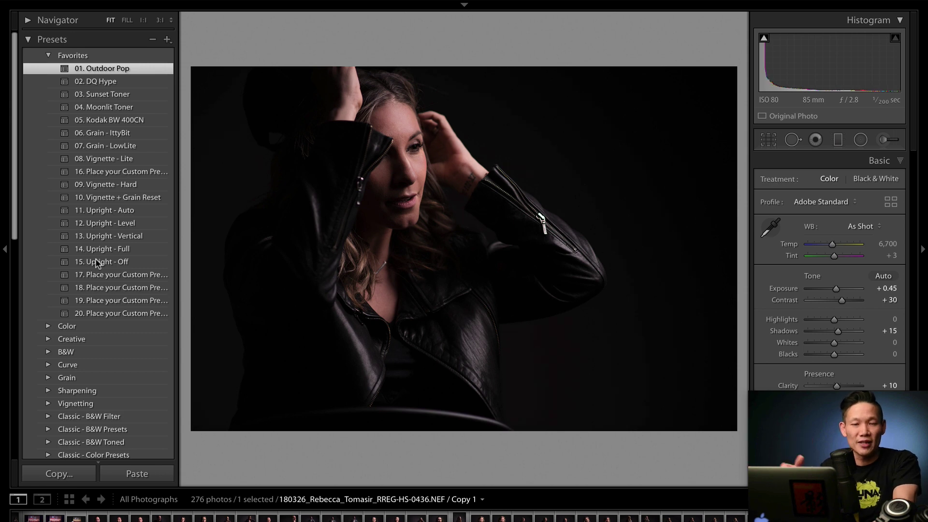
pyautogui.hotkey('ctrl', 'z')
pyautogui.press('F2')
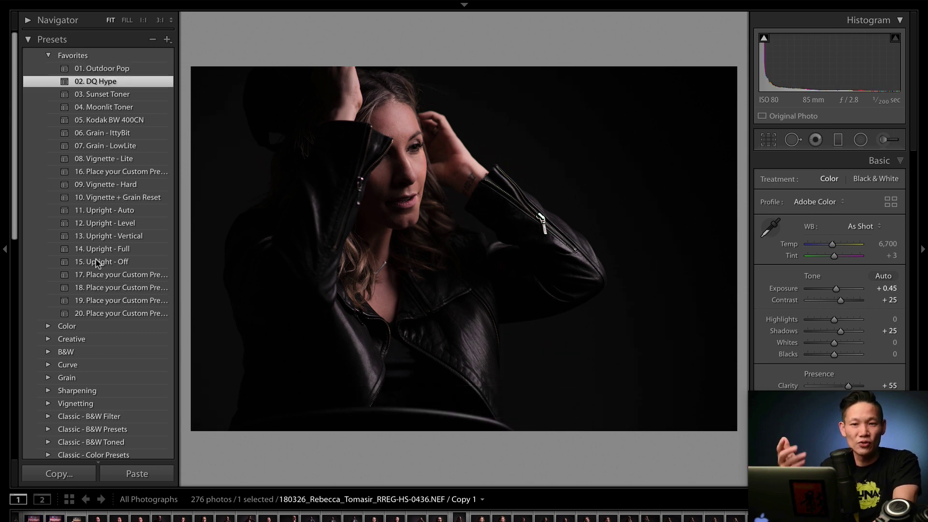
pyautogui.hotkey('ctrl', 'z')
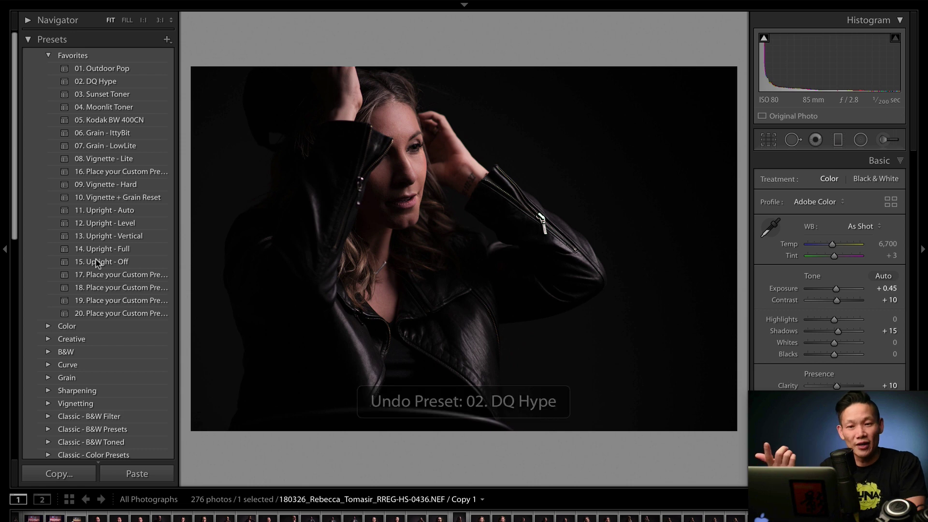
pyautogui.press('F10')
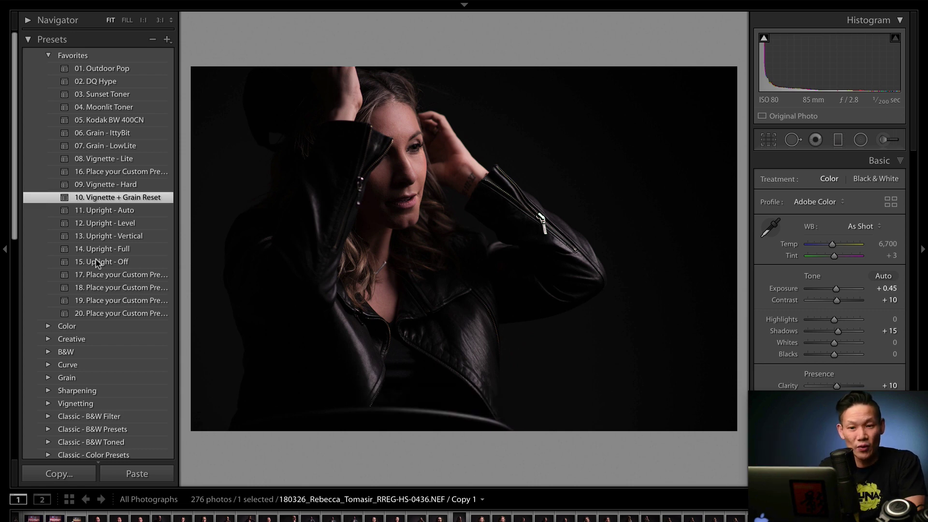